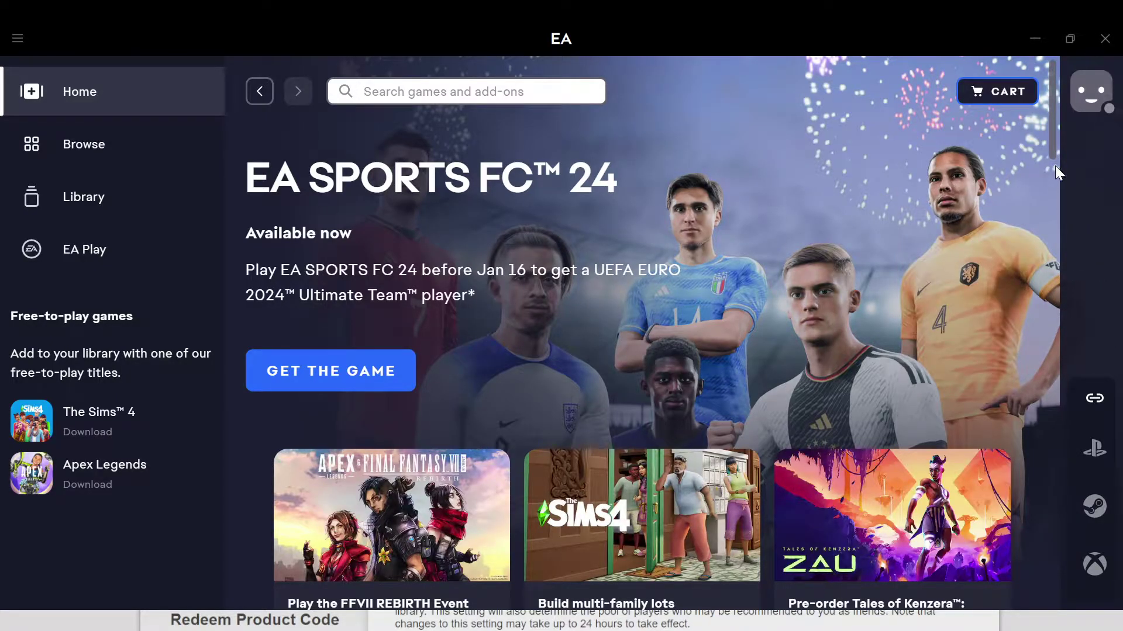
scroll(1055, 166, "down", 5)
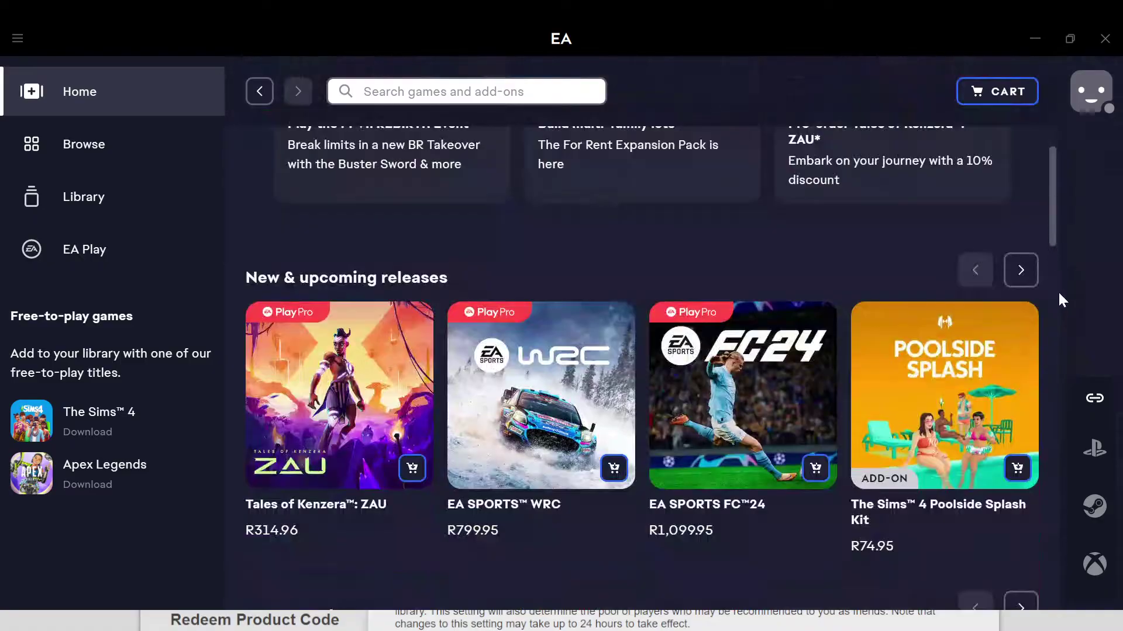
scroll(1059, 294, "down", 2)
scroll(1053, 351, "down", 3)
scroll(1052, 437, "down", 5)
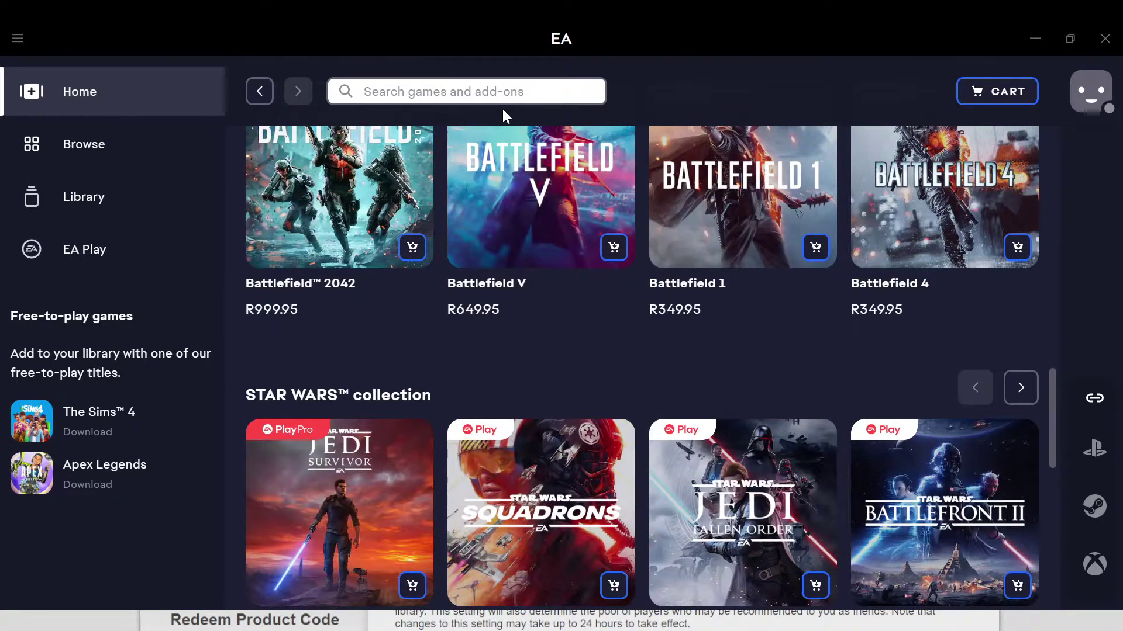
Go to Settings from the EA app's main menu
left_click(16, 39)
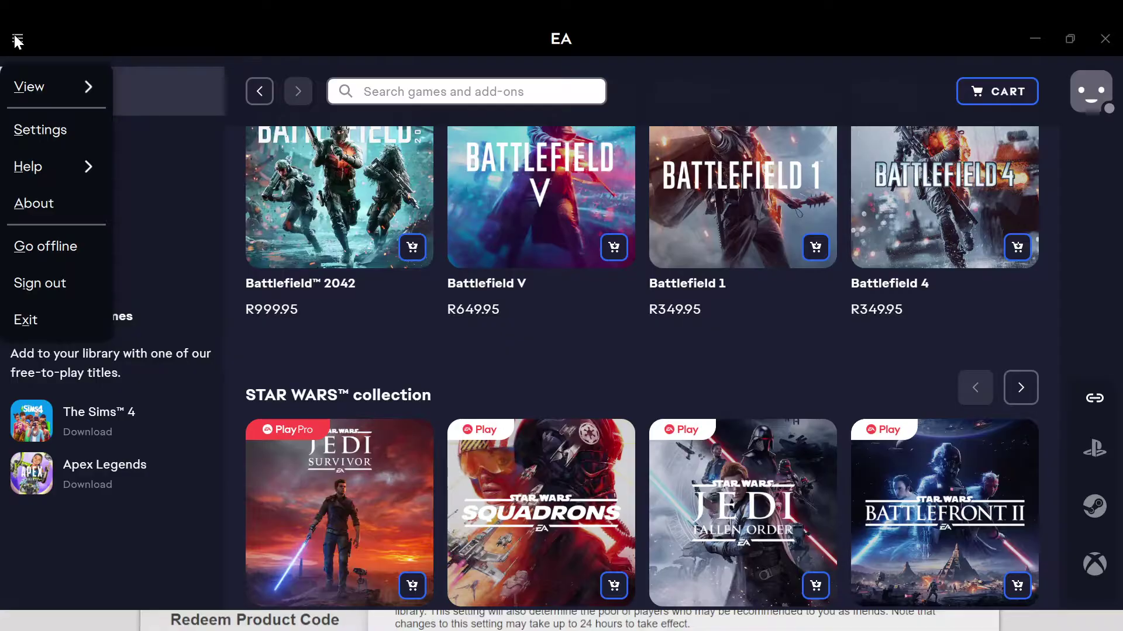
left_click(14, 130)
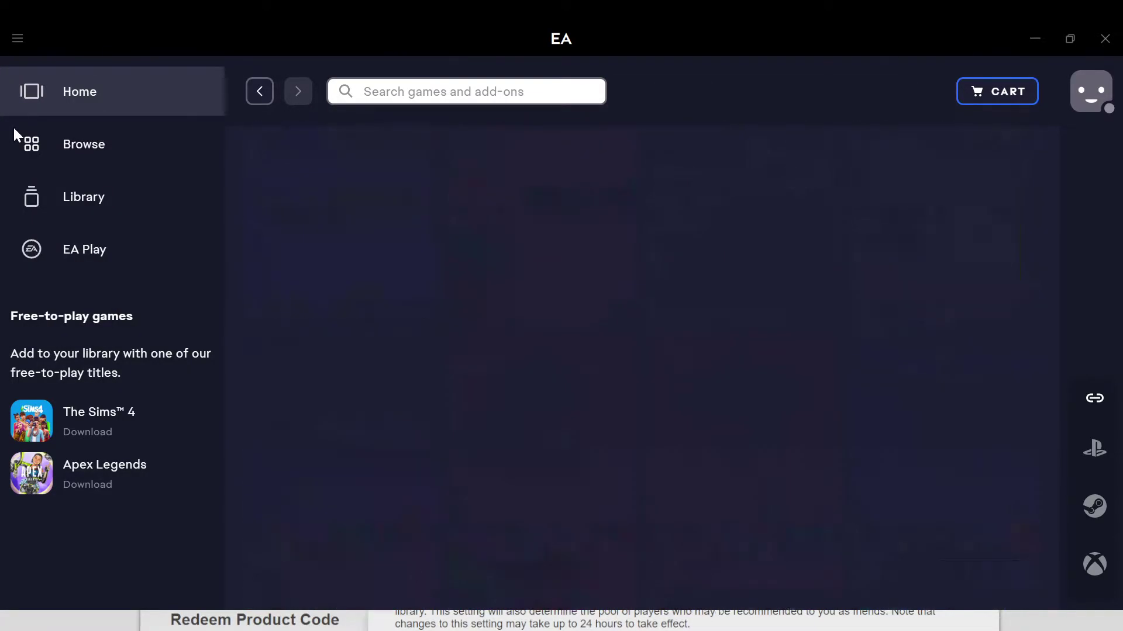
mouse_move(653, 186)
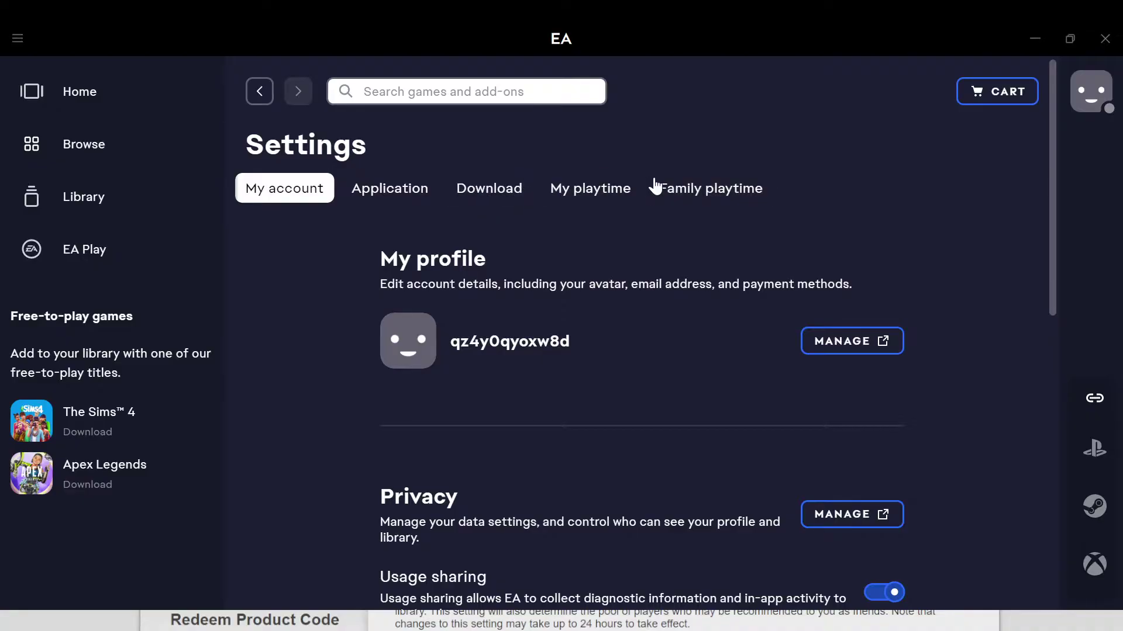
Show the Application tab of the Settings page
left_click(391, 185)
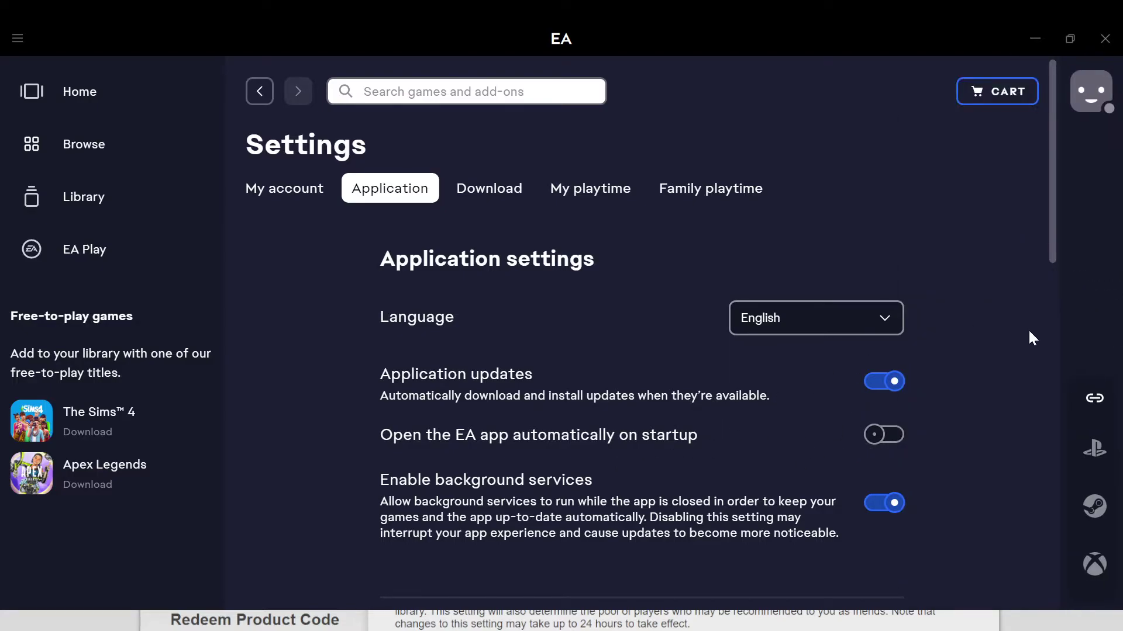
scroll(1041, 336, "down", 5)
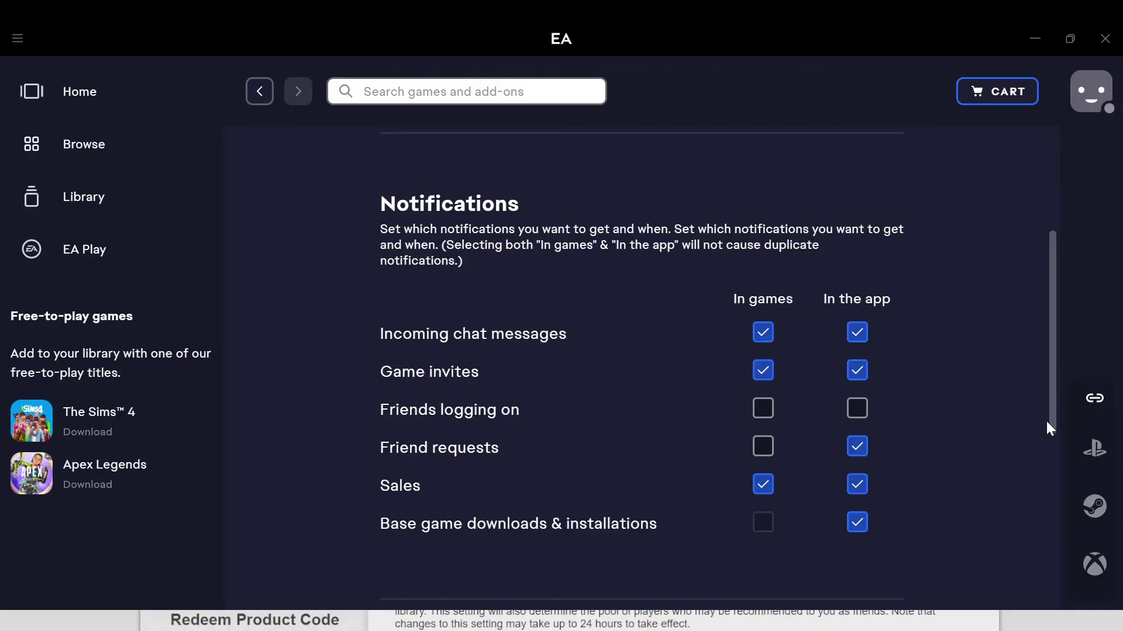
scroll(1046, 434, "down", 3)
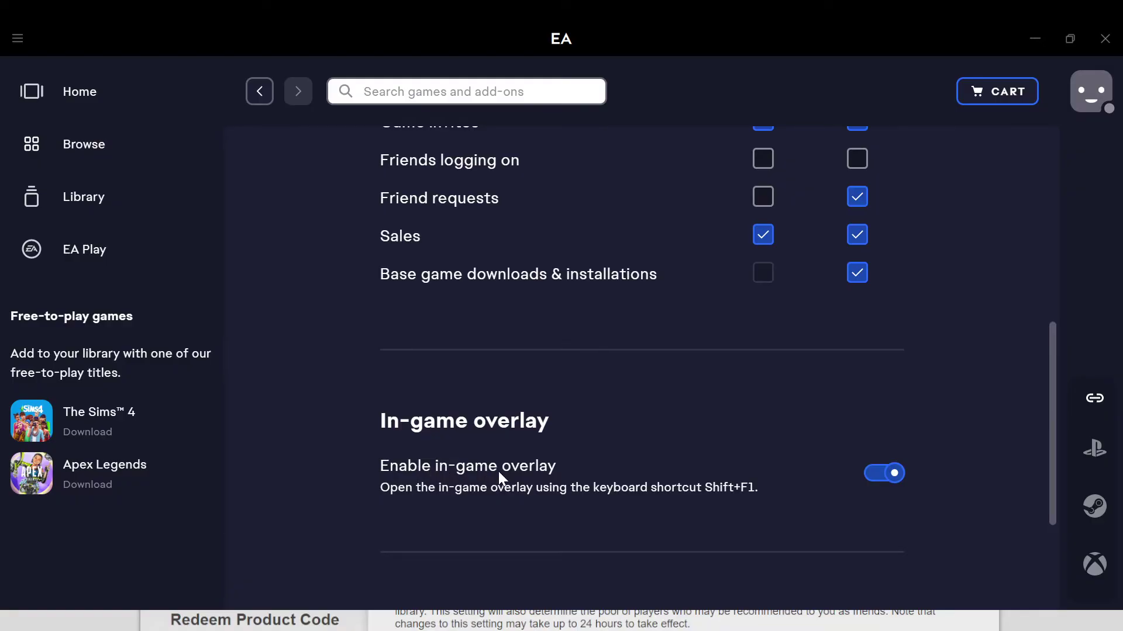
Switch off 'Enable in-game overlay' and confirm with TURN OFF
left_click(895, 474)
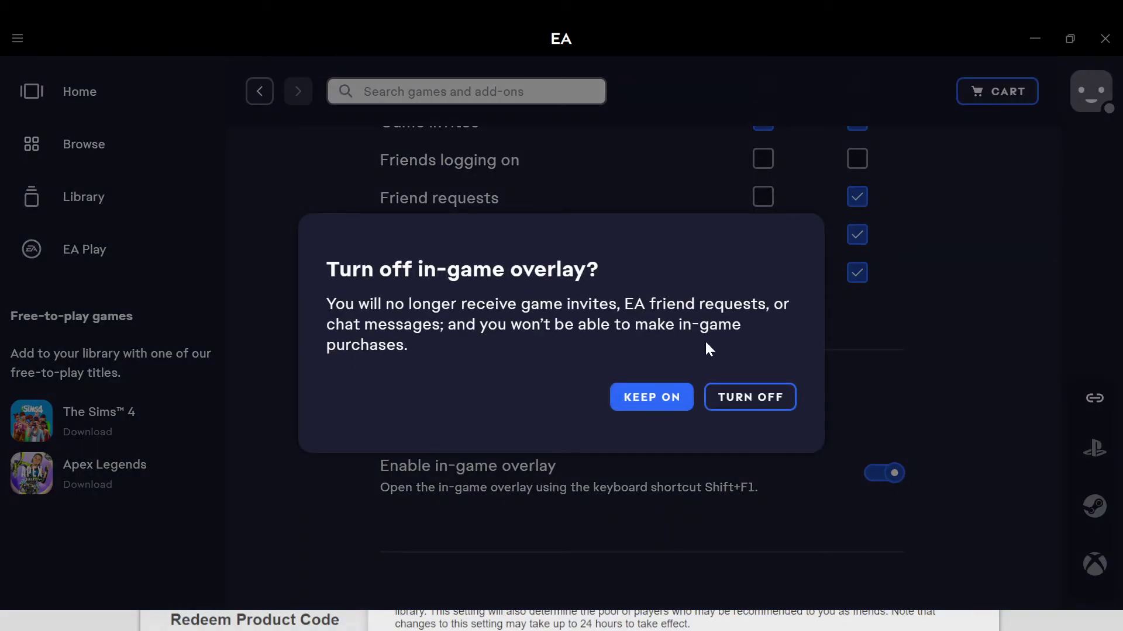
left_click(727, 402)
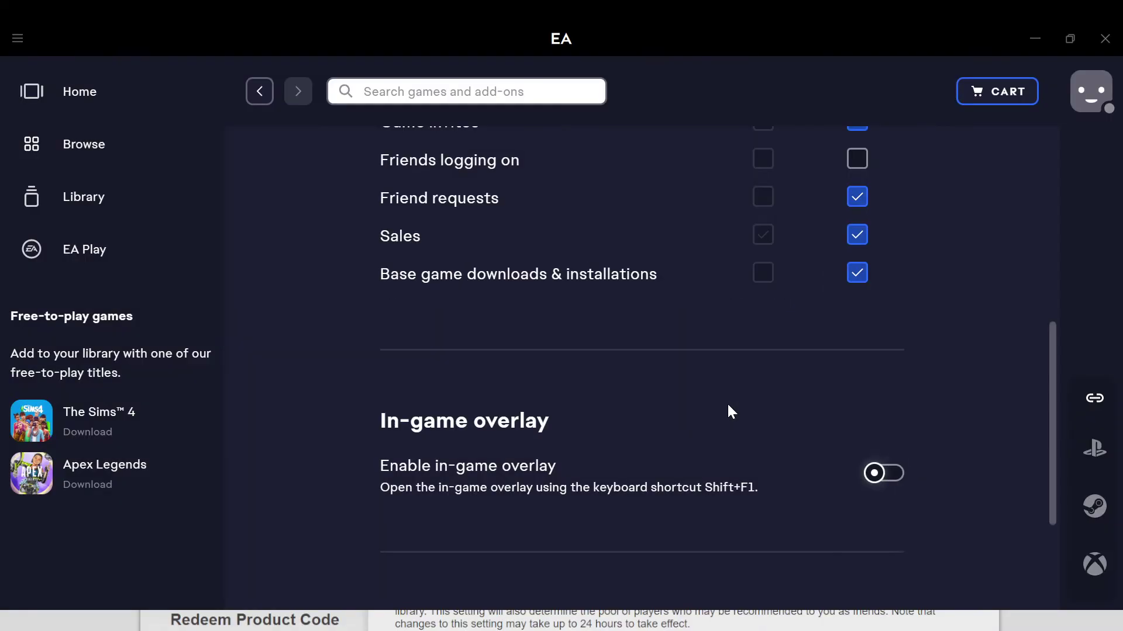